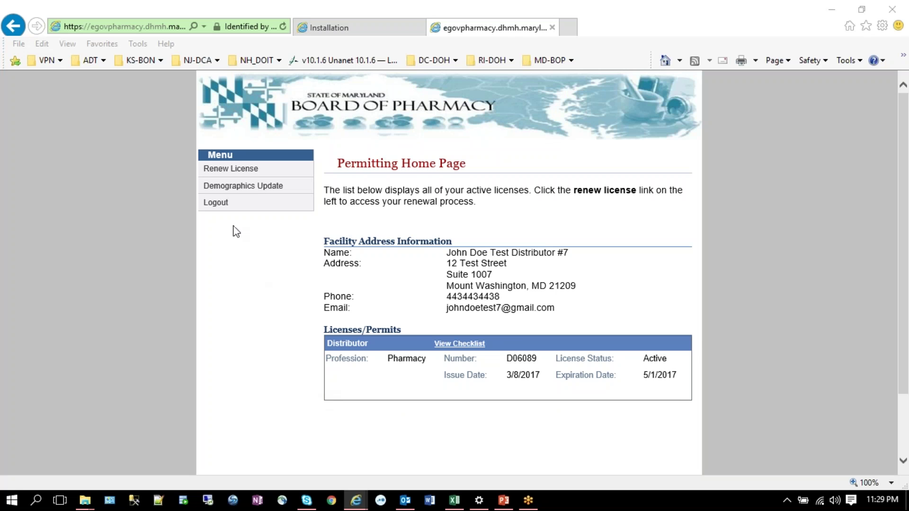
Step: Start the distributor permit renewal and continue past the renewal checklist
{"action": "left_click", "coordinate": [220, 170]}
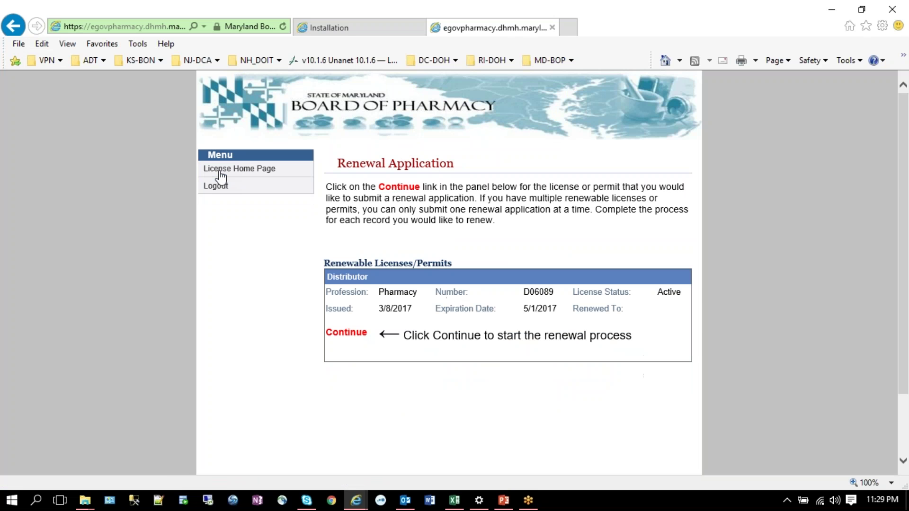
{"action": "left_click", "coordinate": [356, 336]}
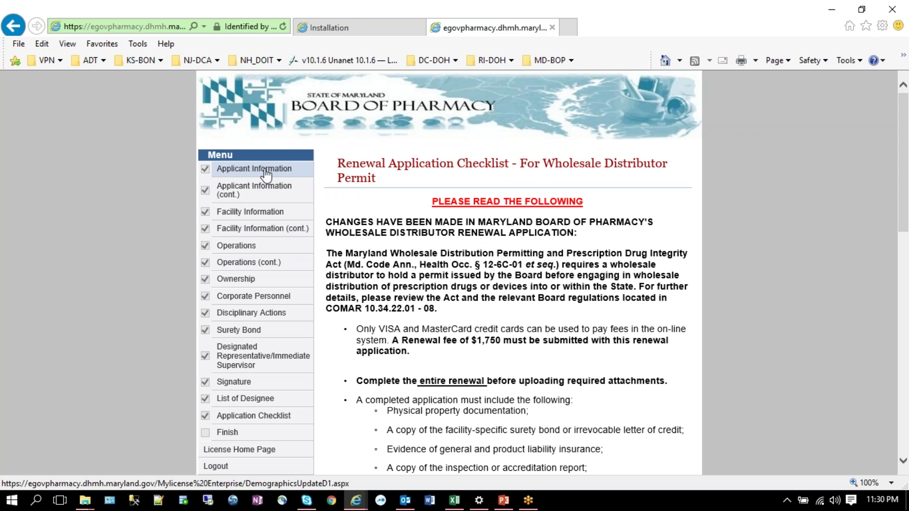
{"action": "scroll", "coordinate": [473, 272], "scroll_direction": "down", "scroll_amount": 4}
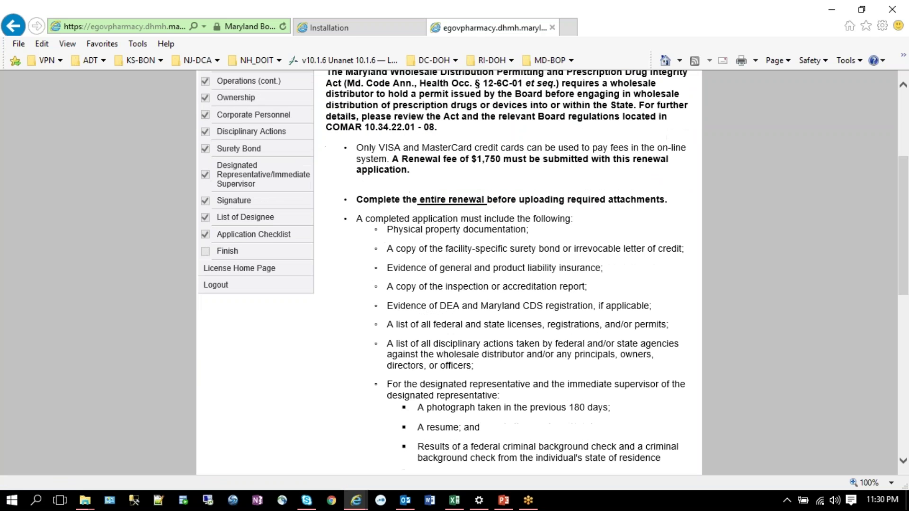
{"action": "scroll", "coordinate": [409, 267], "scroll_direction": "down", "scroll_amount": 10}
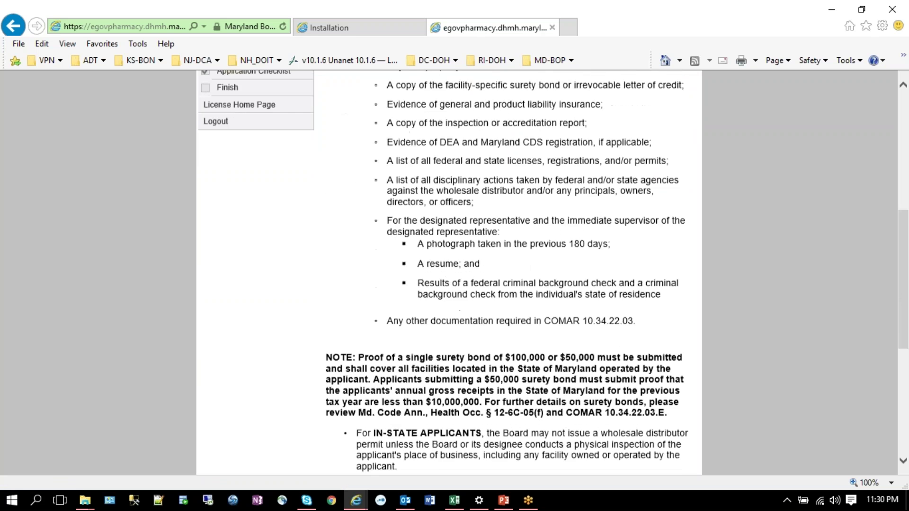
{"action": "left_click", "coordinate": [509, 426]}
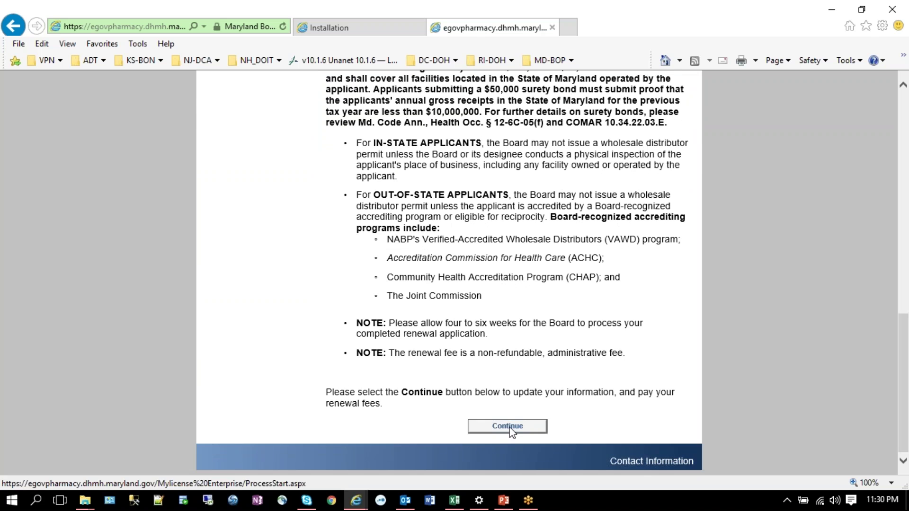
Step: Continue past the facility address page to Applicant Information Section 1
{"action": "scroll", "coordinate": [510, 346], "scroll_direction": "down", "scroll_amount": 5}
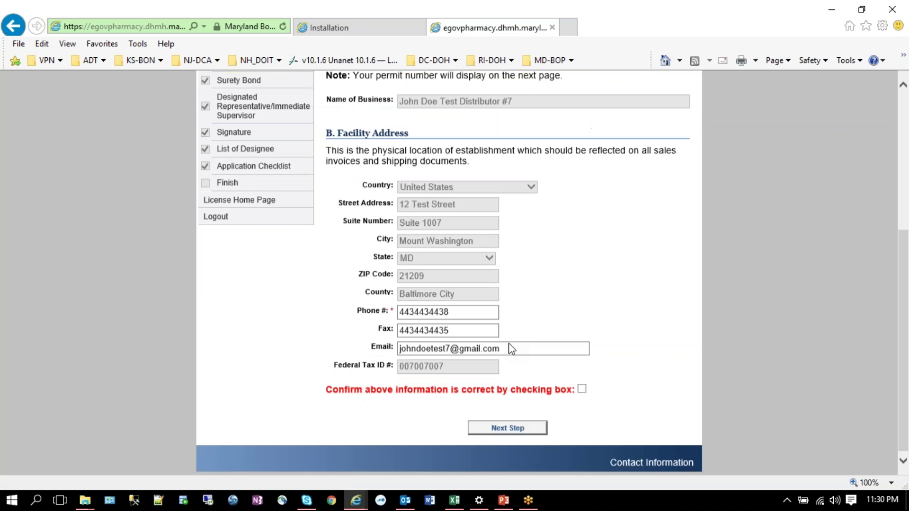
{"action": "scroll", "coordinate": [510, 346], "scroll_direction": "up", "scroll_amount": 3}
{"action": "scroll", "coordinate": [511, 349], "scroll_direction": "down", "scroll_amount": 3}
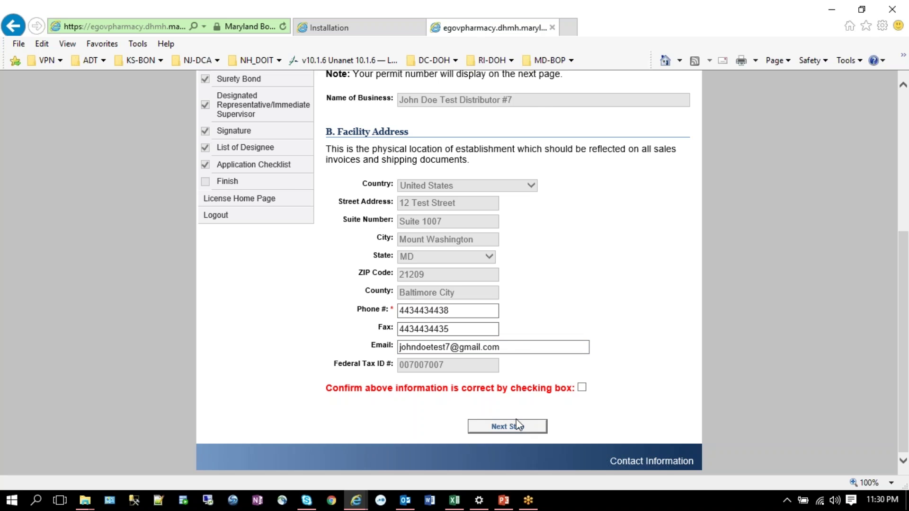
{"action": "left_click", "coordinate": [518, 426]}
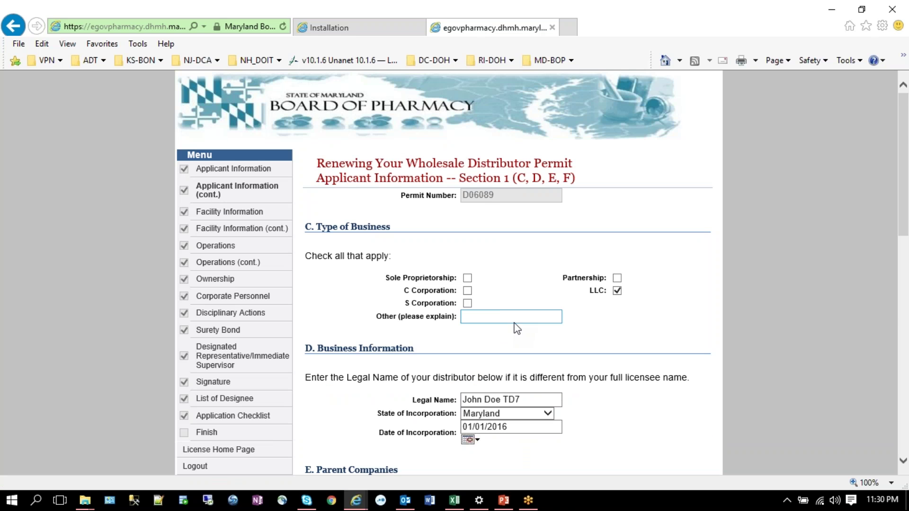
{"action": "scroll", "coordinate": [516, 332], "scroll_direction": "down", "scroll_amount": 9}
{"action": "scroll", "coordinate": [359, 306], "scroll_direction": "down", "scroll_amount": 4}
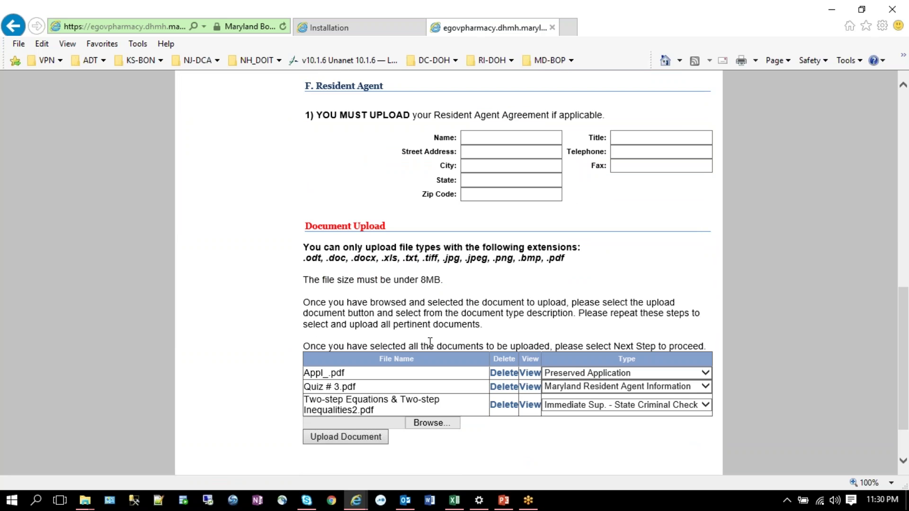
{"action": "scroll", "coordinate": [430, 342], "scroll_direction": "up", "scroll_amount": 6}
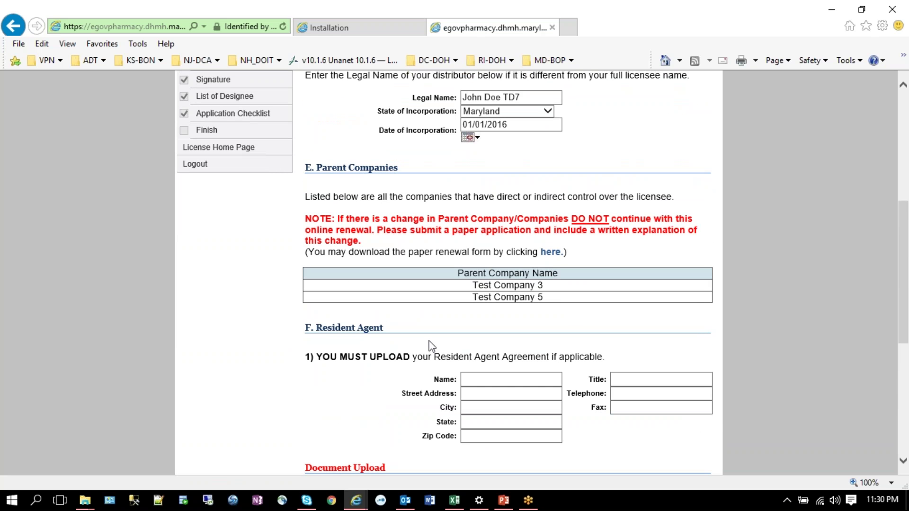
{"action": "scroll", "coordinate": [430, 347], "scroll_direction": "up", "scroll_amount": 1}
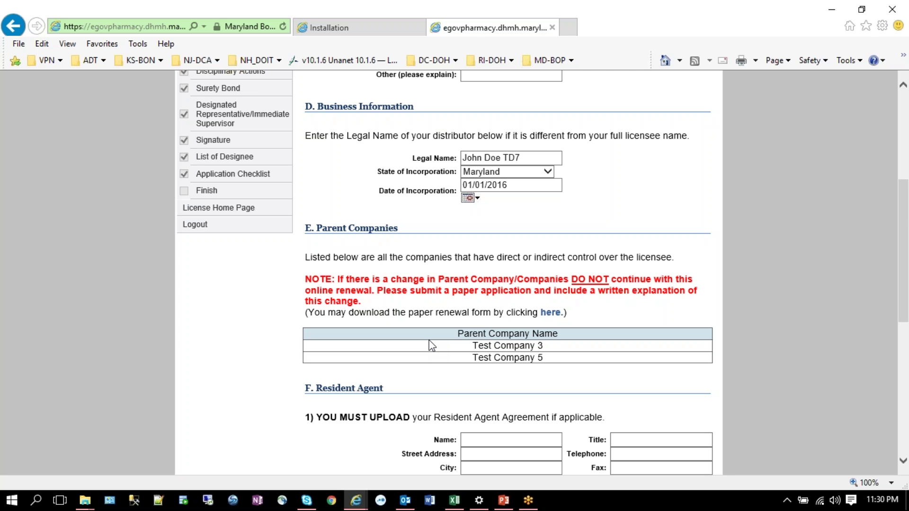
{"action": "scroll", "coordinate": [431, 345], "scroll_direction": "down", "scroll_amount": 2}
{"action": "scroll", "coordinate": [431, 345], "scroll_direction": "down", "scroll_amount": 8}
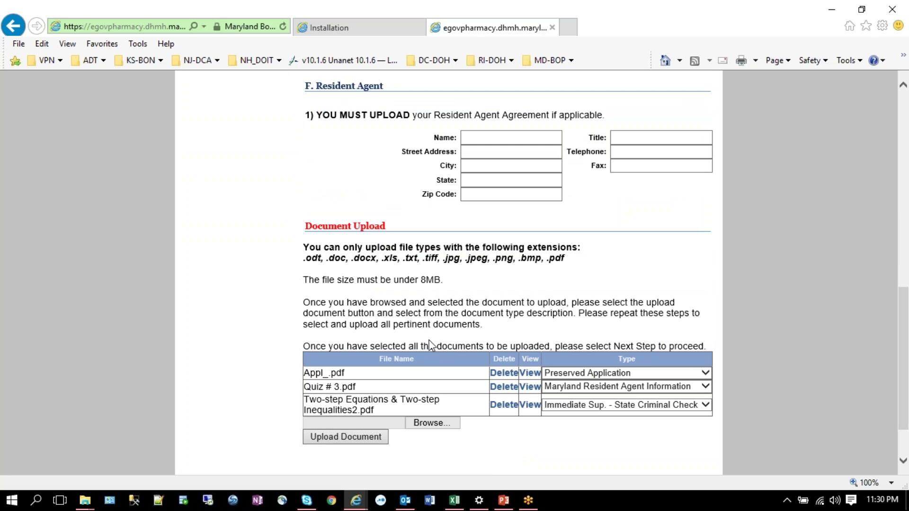
Step: Enter the resident agent's name, title CEO, street address and telephone number
{"action": "left_click", "coordinate": [510, 138]}
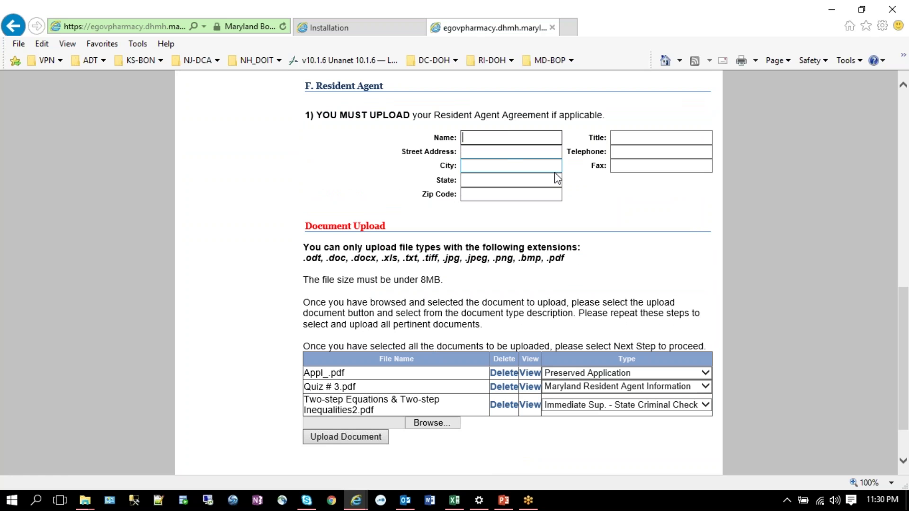
{"action": "type", "text": "John Smith"}
{"action": "key", "text": "Tab"}
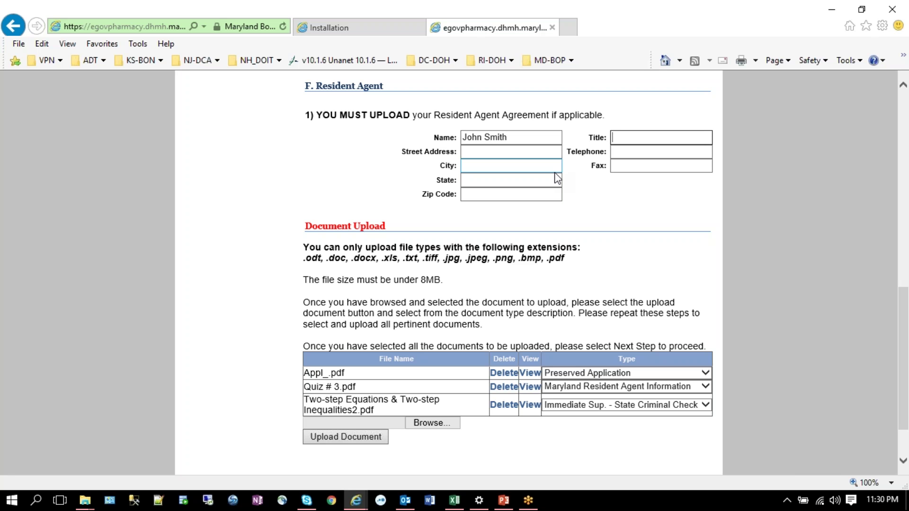
{"action": "type", "text": "CEO"}
{"action": "key", "text": "Tab"}
{"action": "type", "text": "12 "}
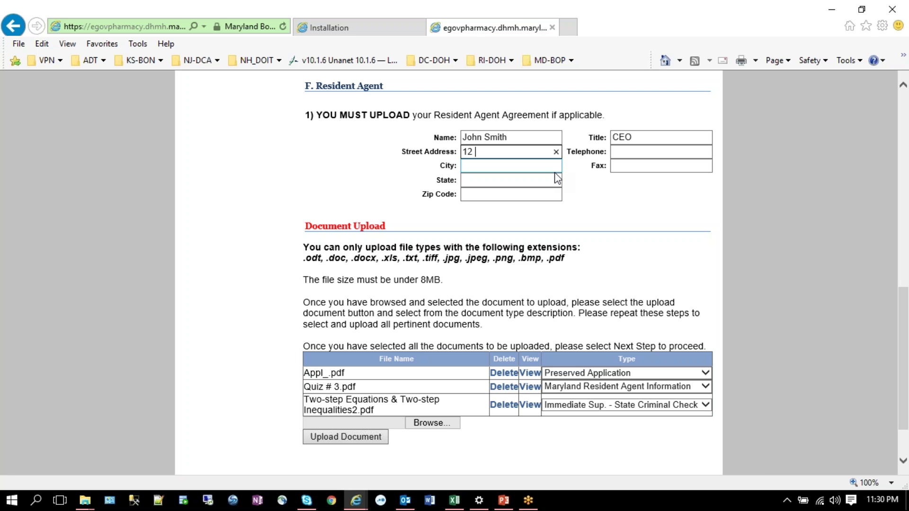
{"action": "type", "text": "Test Street"}
{"action": "key", "text": "Tab"}
{"action": "type", "text": "410"}
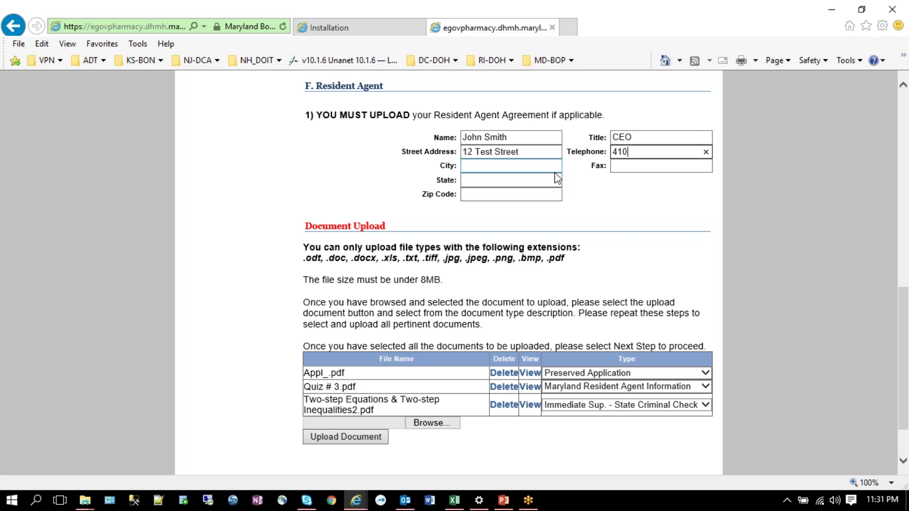
{"action": "type", "text": "4104100"}
Step: Fill in the agent's city as Baltimore, state MD, and the ZIP code
{"action": "key", "text": "Tab"}
{"action": "type", "text": "Baltmio"}
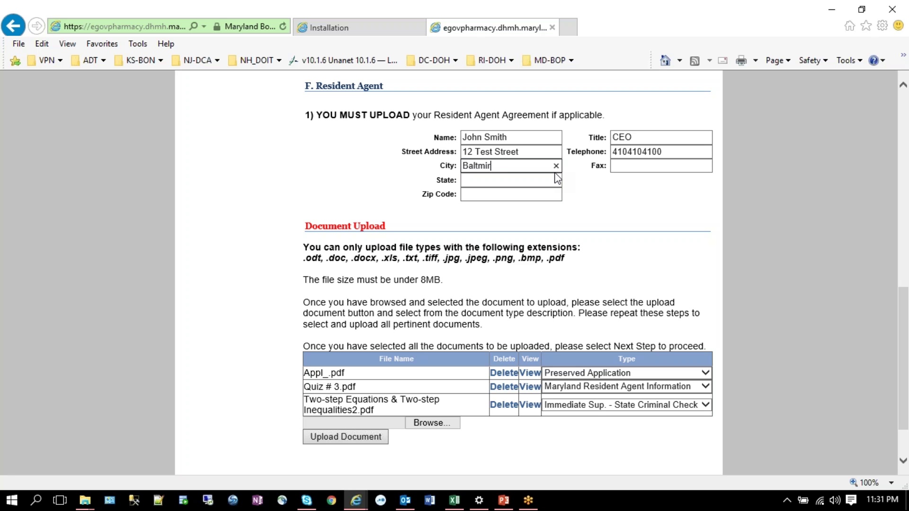
{"action": "key", "text": "BackSpace"}
{"action": "type", "text": "io"}
{"action": "key", "text": "BackSpace"}
{"action": "key", "text": "BackSpace"}
{"action": "key", "text": "BackSpace"}
{"action": "type", "text": "imore"}
{"action": "key", "text": "Tab"}
{"action": "left_click", "coordinate": [555, 173]}
{"action": "type", "text": "m"}
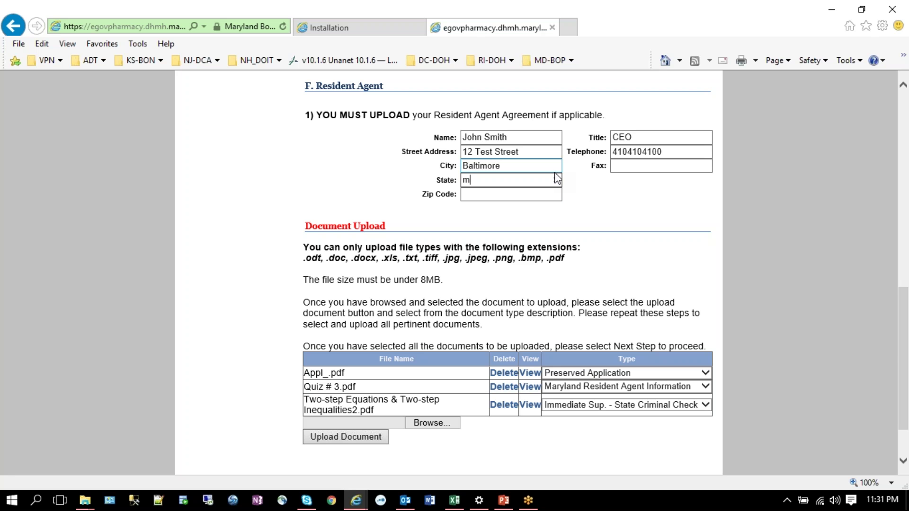
{"action": "type", "text": "d"}
{"action": "key", "text": "Tab"}
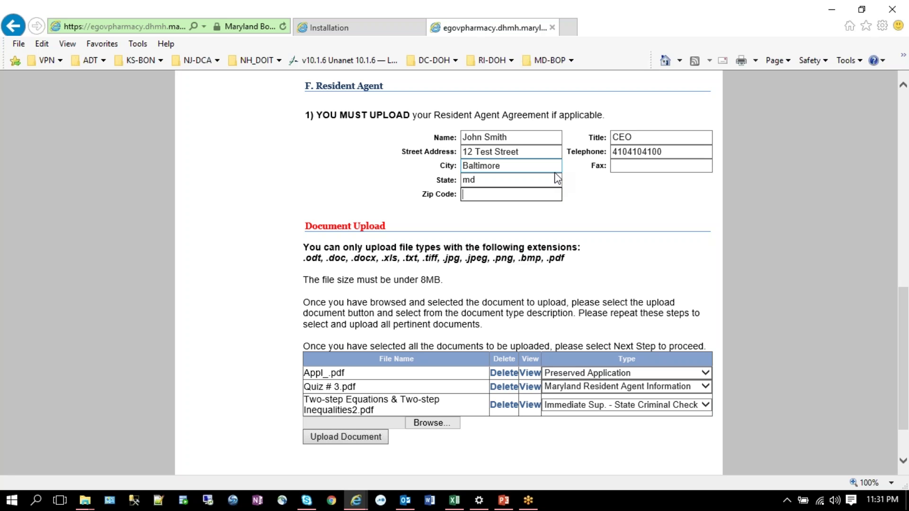
{"action": "type", "text": "21209"}
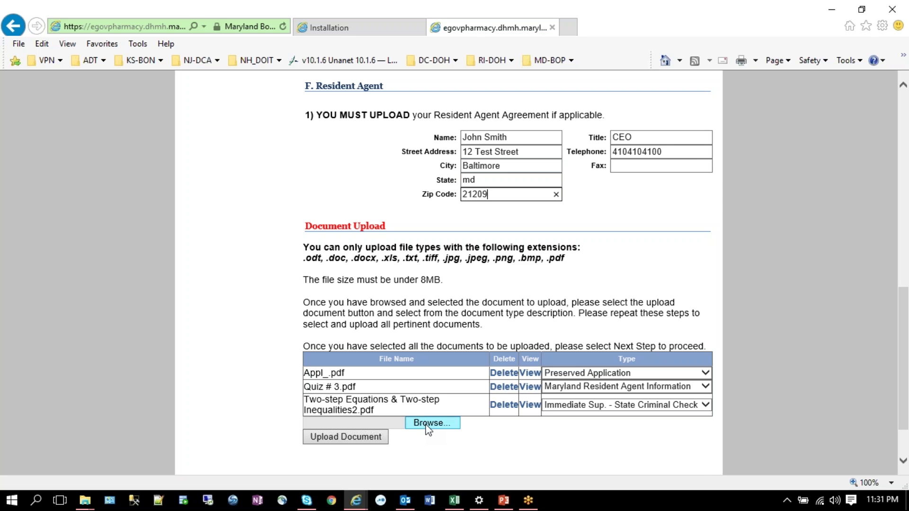
Step: Choose 121212120_LPNT from the Desktop and upload it to the Section 1 documents
{"action": "left_click", "coordinate": [428, 424]}
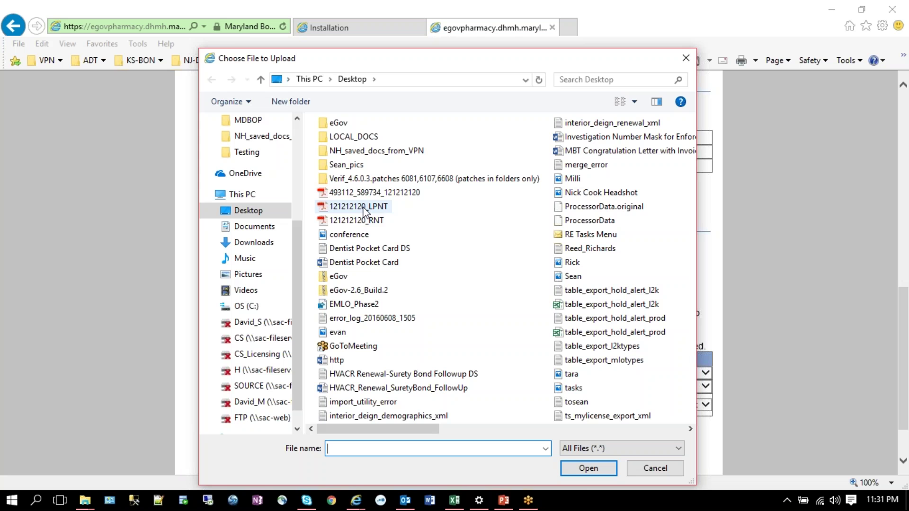
{"action": "double_click", "coordinate": [363, 209]}
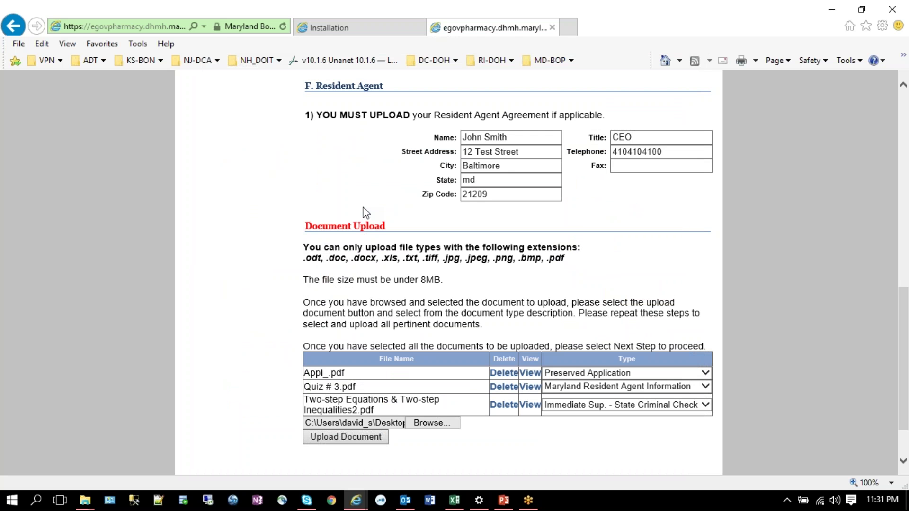
{"action": "left_click", "coordinate": [435, 423]}
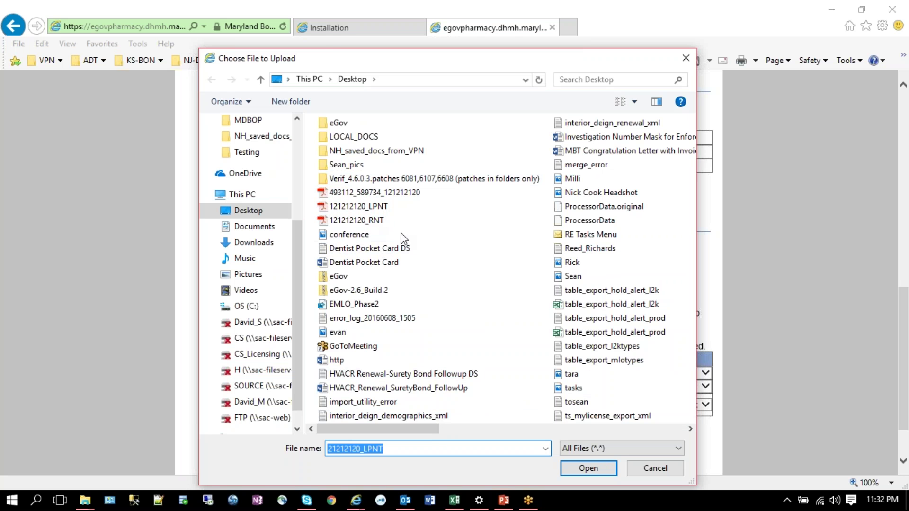
{"action": "double_click", "coordinate": [379, 208]}
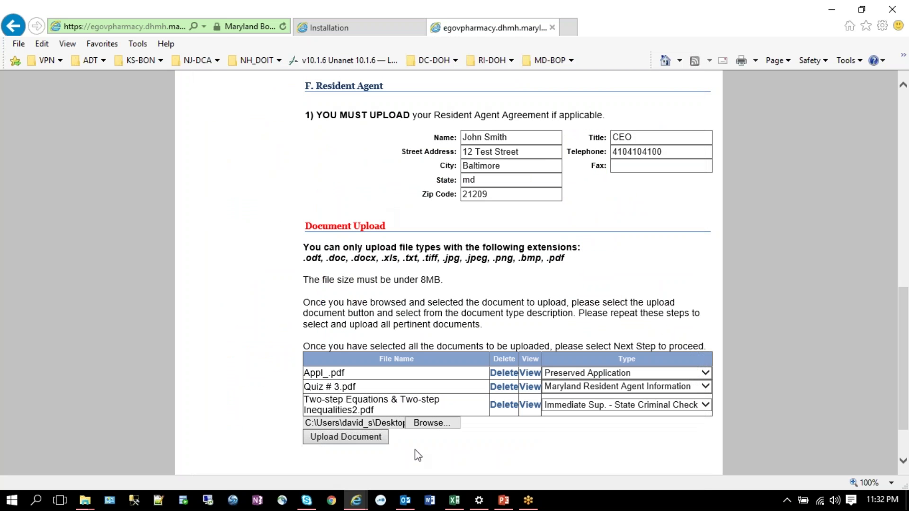
{"action": "left_click", "coordinate": [352, 441]}
Step: Set 121212120_LPNT.pdf's type to Maryland Resident Agent Information and save Section 1
{"action": "scroll", "coordinate": [352, 447], "scroll_direction": "down", "scroll_amount": 9}
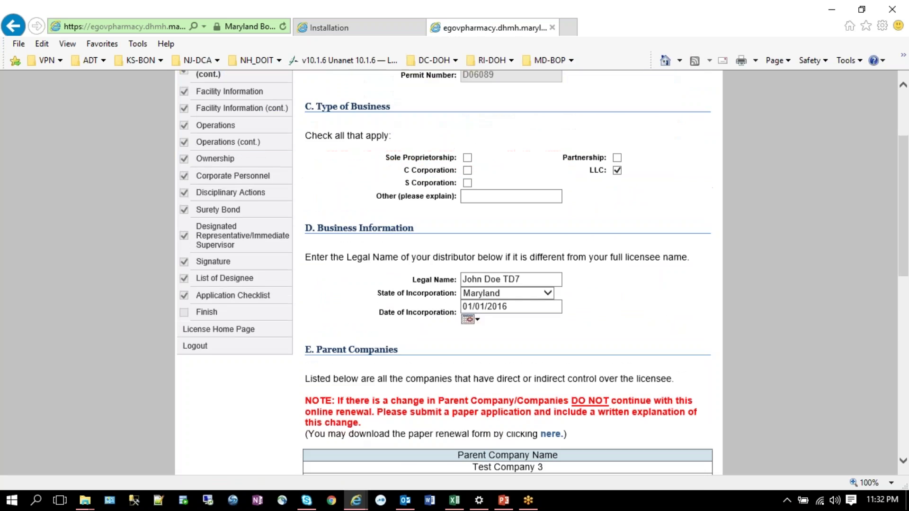
{"action": "scroll", "coordinate": [350, 440], "scroll_direction": "down", "scroll_amount": 3}
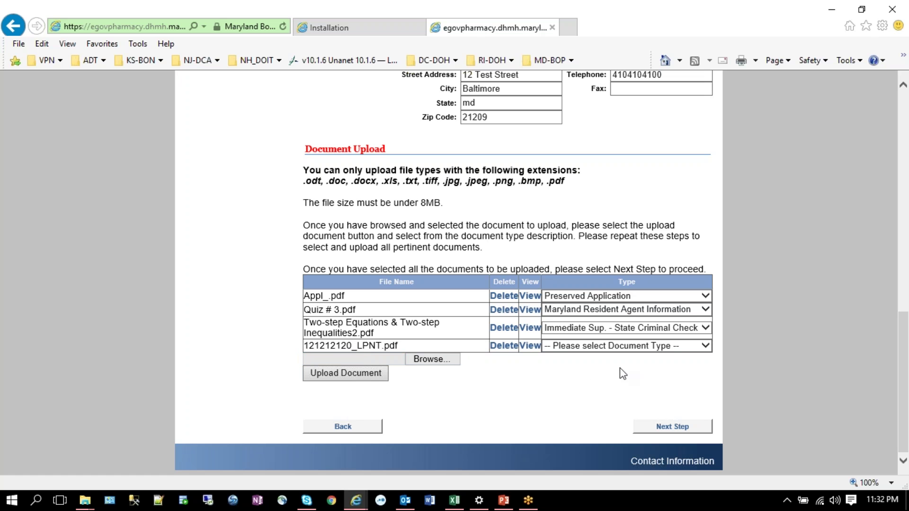
{"action": "left_click", "coordinate": [706, 348]}
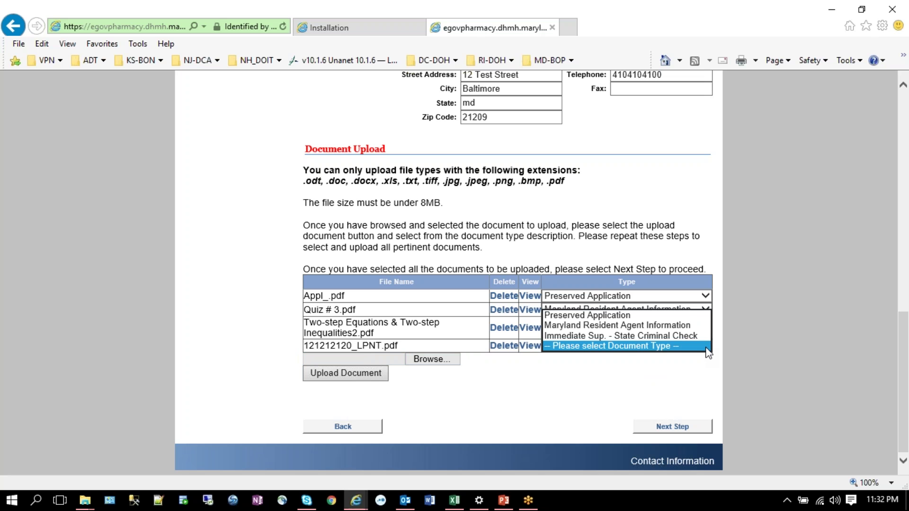
{"action": "left_click", "coordinate": [690, 326]}
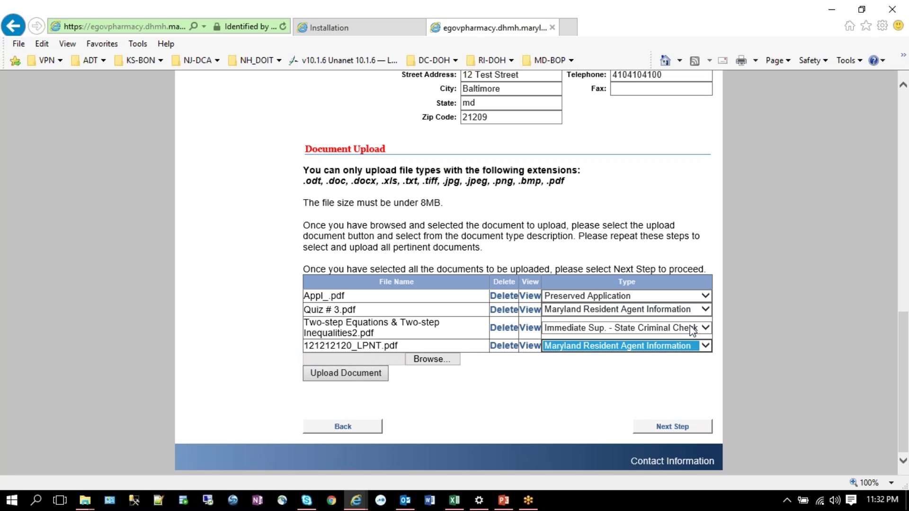
{"action": "left_click", "coordinate": [672, 427]}
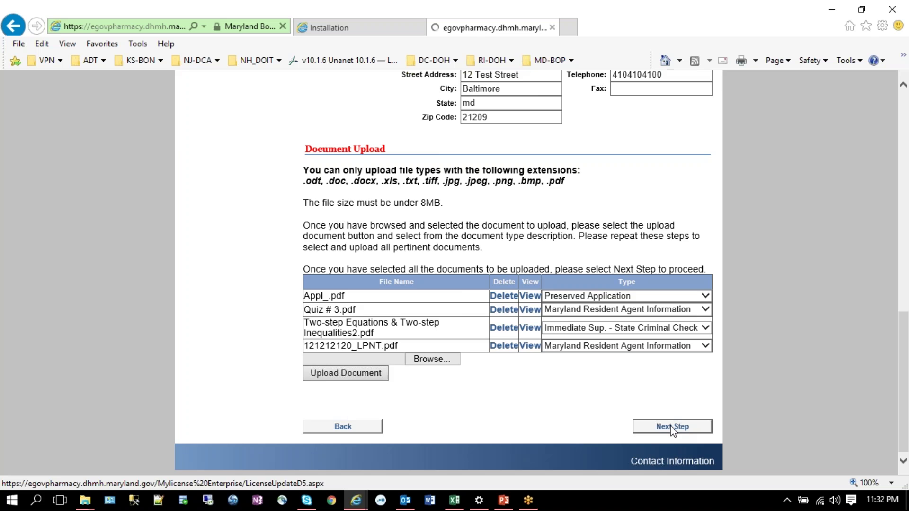
{"action": "scroll", "coordinate": [633, 420], "scroll_direction": "down", "scroll_amount": 3}
{"action": "scroll", "coordinate": [429, 397], "scroll_direction": "down", "scroll_amount": 15}
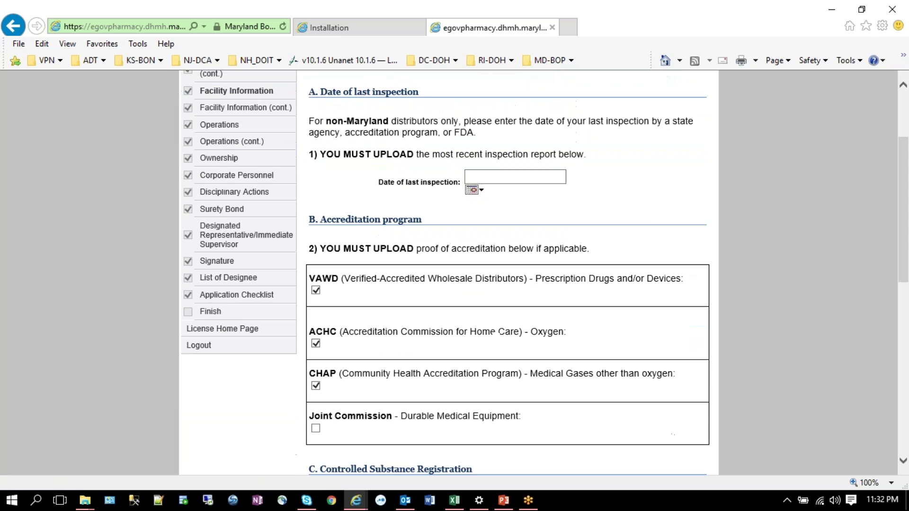
{"action": "scroll", "coordinate": [428, 396], "scroll_direction": "down", "scroll_amount": 5}
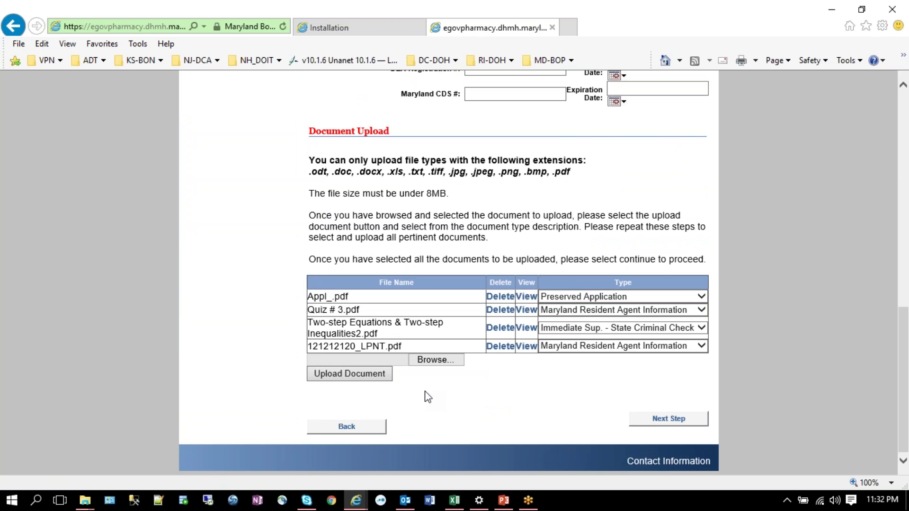
Step: Upload Dentist Pocket Card.docx as the fifth file in the Section 2 documents
{"action": "left_click", "coordinate": [433, 360]}
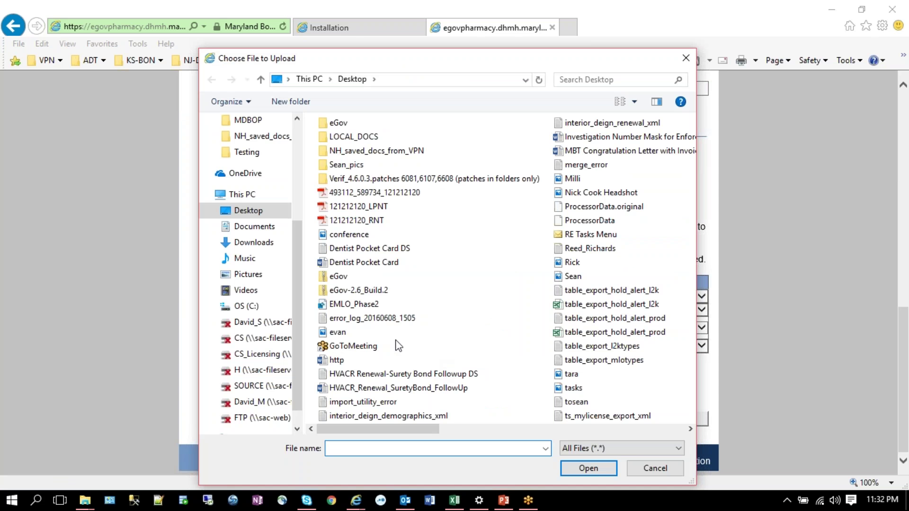
{"action": "double_click", "coordinate": [349, 265]}
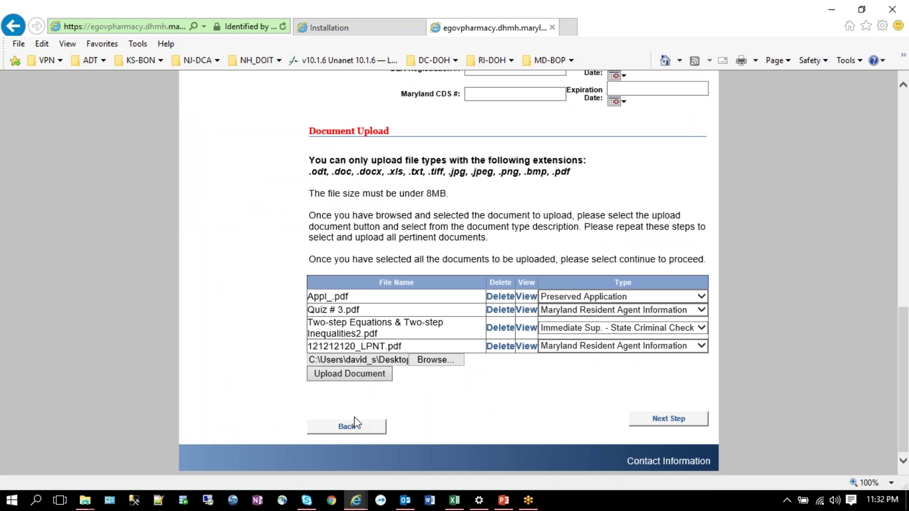
{"action": "left_click", "coordinate": [356, 373]}
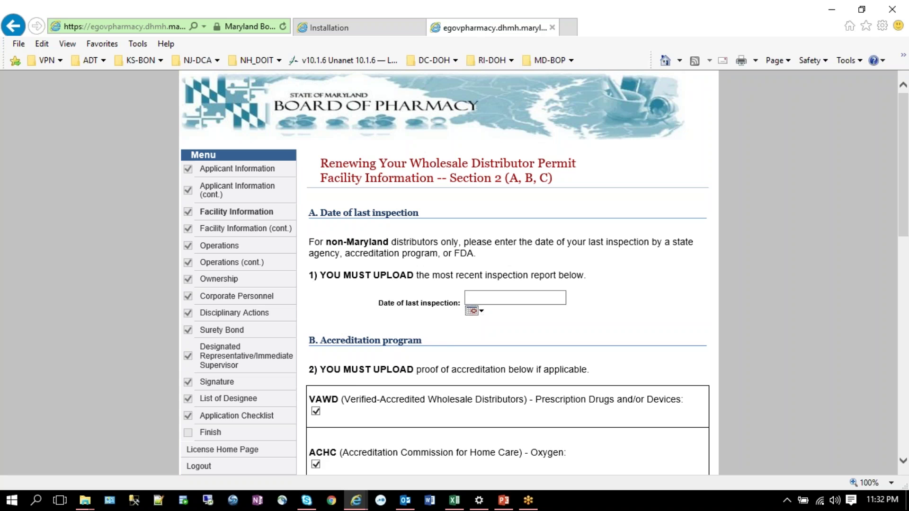
{"action": "scroll", "coordinate": [413, 392], "scroll_direction": "down", "scroll_amount": 12}
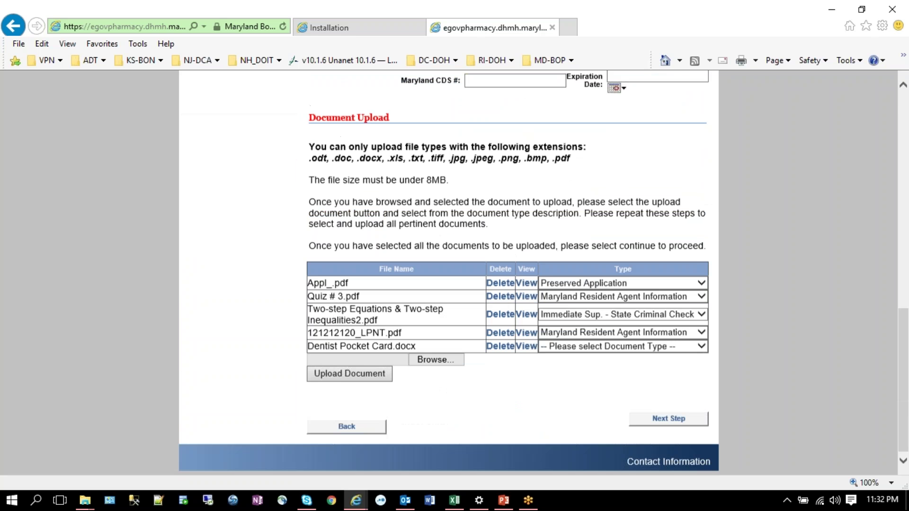
{"action": "left_click", "coordinate": [700, 345]}
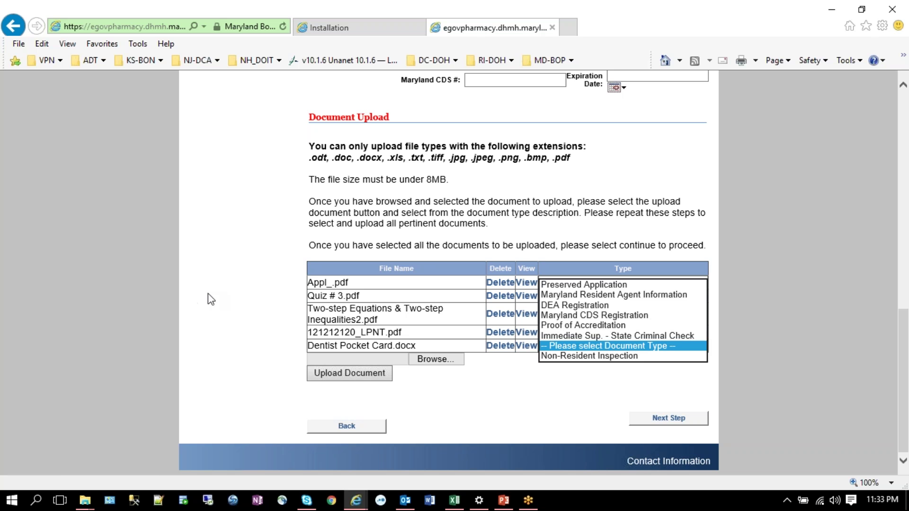
Step: Type Dentist Pocket Card.docx as DEA Registration and continue to the Facility Ownership page
{"action": "left_click", "coordinate": [219, 300]}
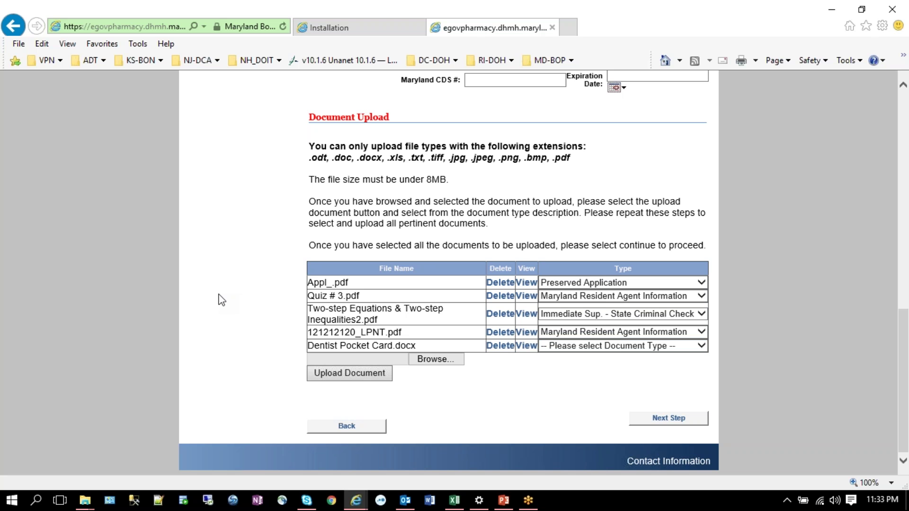
{"action": "left_click", "coordinate": [701, 347]}
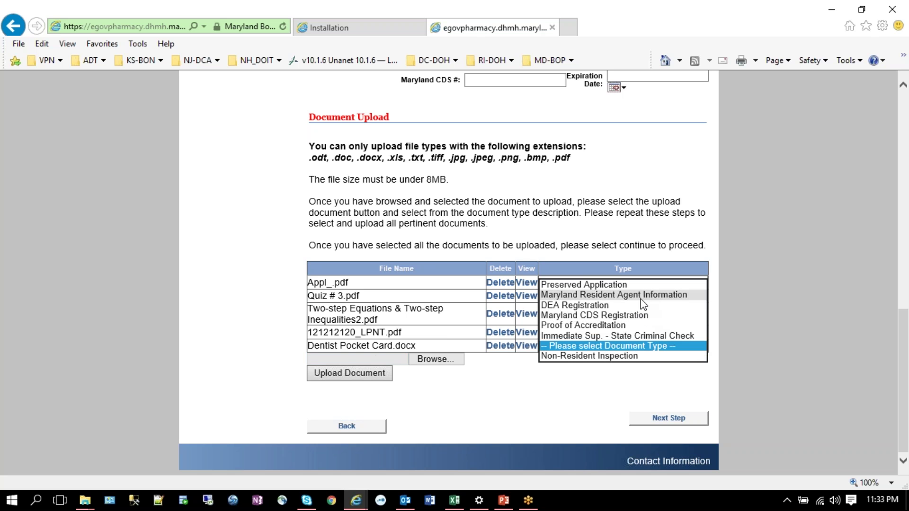
{"action": "left_click", "coordinate": [605, 307]}
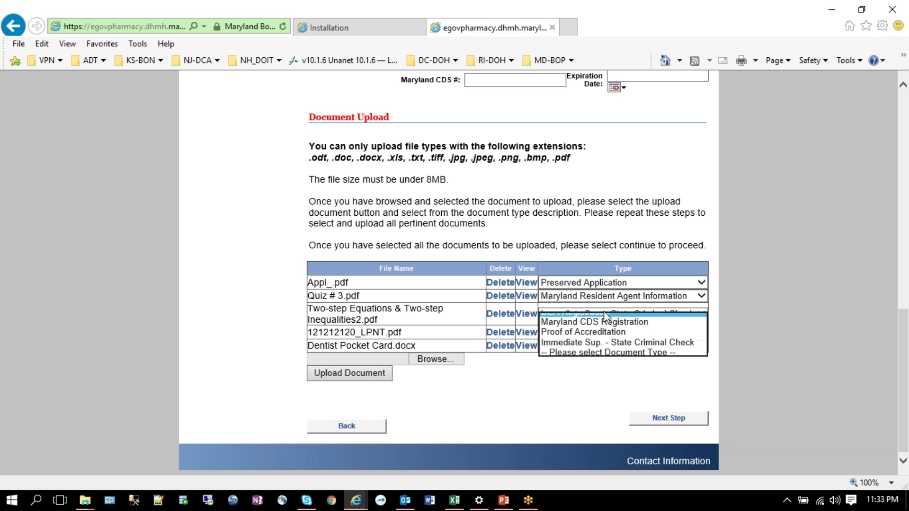
{"action": "left_click", "coordinate": [676, 419]}
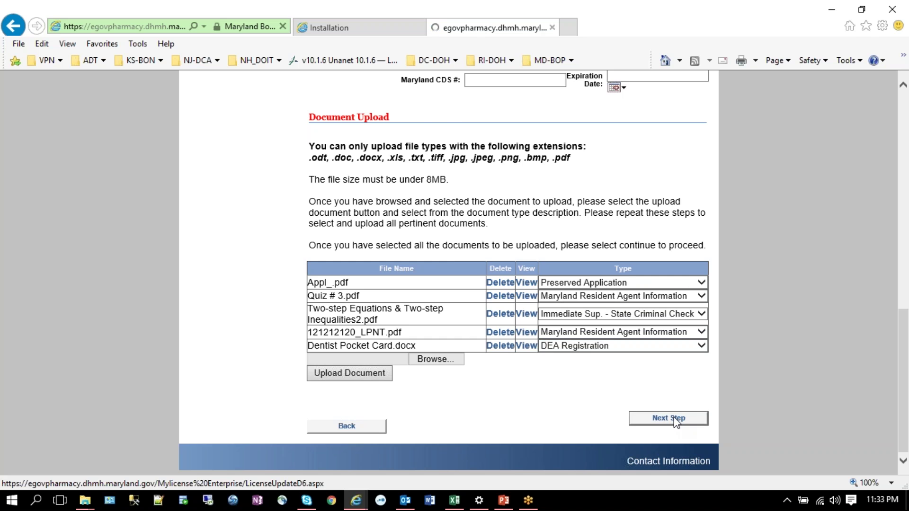
{"action": "scroll", "coordinate": [411, 337], "scroll_direction": "down", "scroll_amount": 8}
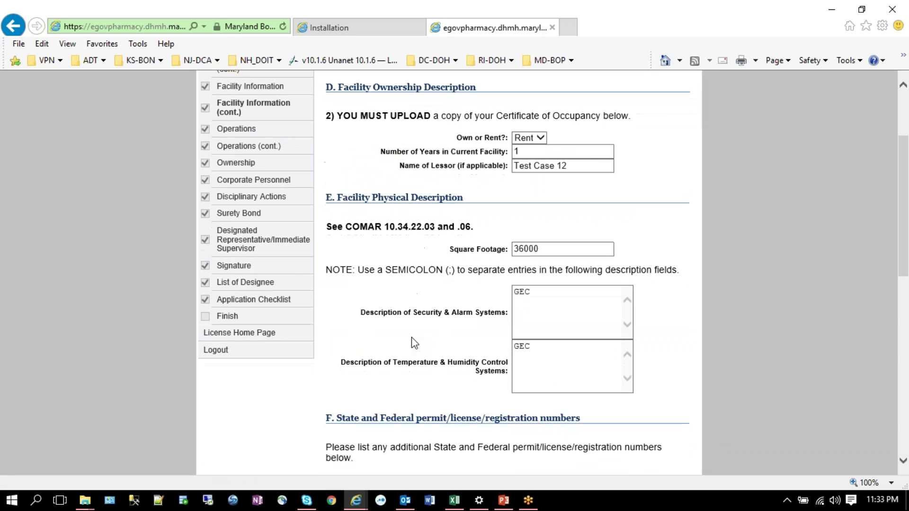
Step: Pass Section 2 (D, E, F) and Operations Section 3, then jump to the Application Checklist
{"action": "scroll", "coordinate": [411, 337], "scroll_direction": "down", "scroll_amount": 4}
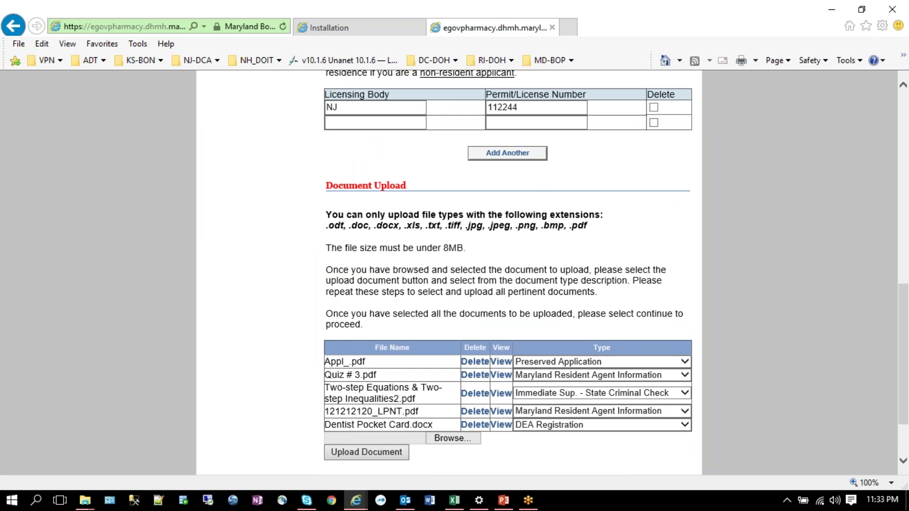
{"action": "scroll", "coordinate": [411, 337], "scroll_direction": "up", "scroll_amount": 12}
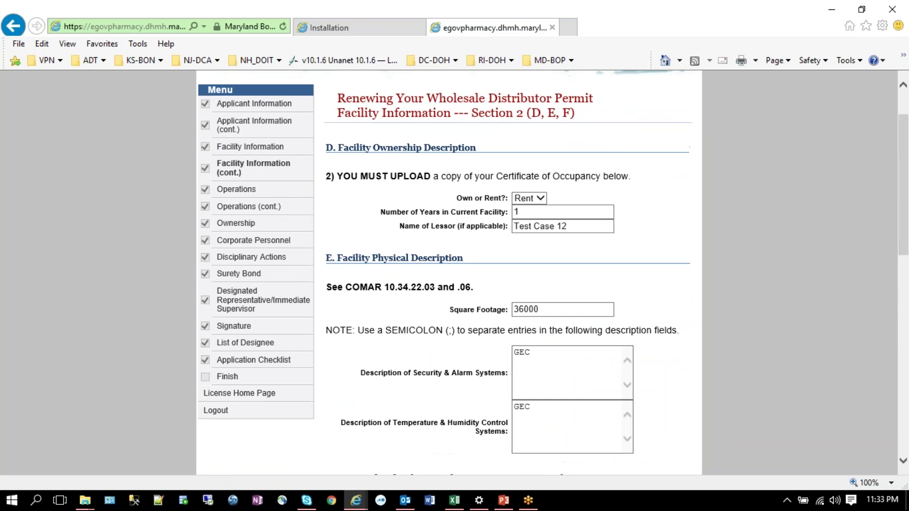
{"action": "scroll", "coordinate": [411, 337], "scroll_direction": "down", "scroll_amount": 12}
{"action": "left_click", "coordinate": [630, 419]}
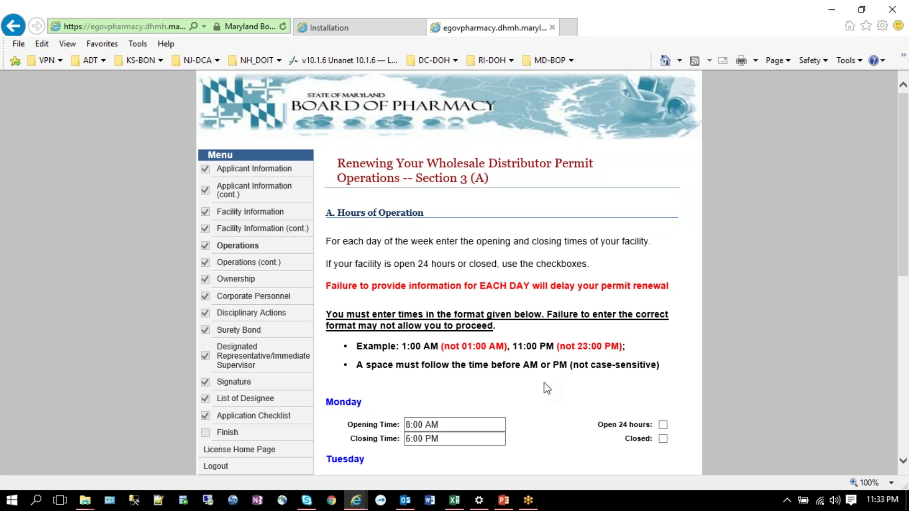
{"action": "scroll", "coordinate": [544, 383], "scroll_direction": "down", "scroll_amount": 8}
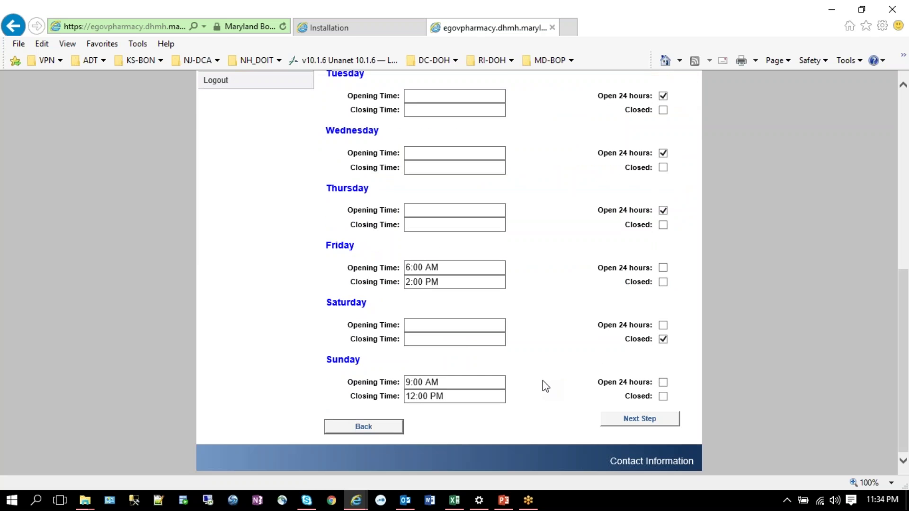
{"action": "scroll", "coordinate": [545, 386], "scroll_direction": "up", "scroll_amount": 5}
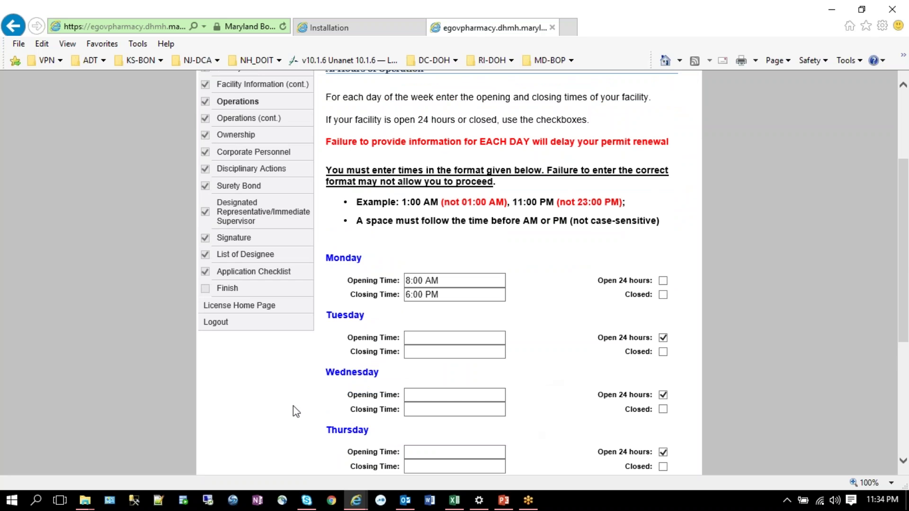
{"action": "left_click", "coordinate": [235, 273]}
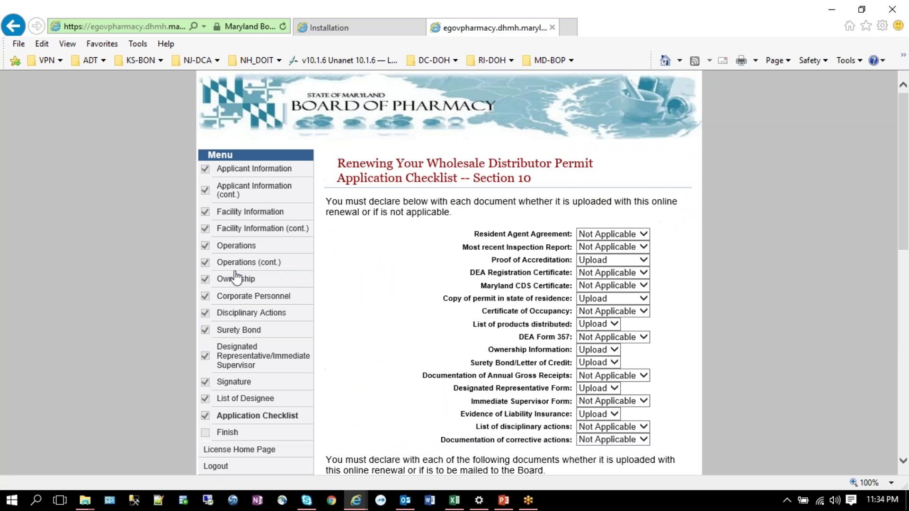
Step: Scroll the Application Checklist down to the Document Upload table of five typed files
{"action": "scroll", "coordinate": [369, 316], "scroll_direction": "down", "scroll_amount": 2}
{"action": "scroll", "coordinate": [371, 320], "scroll_direction": "down", "scroll_amount": 7}
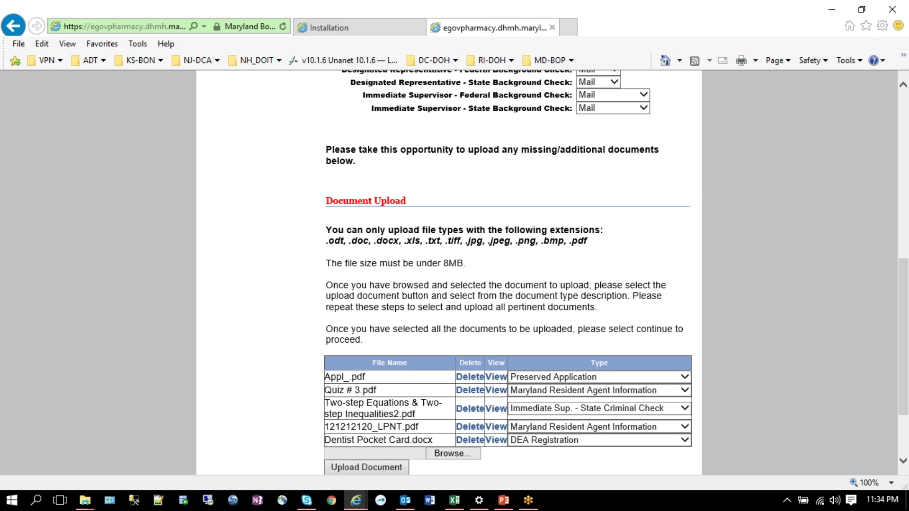
{"action": "scroll", "coordinate": [414, 347], "scroll_direction": "down", "scroll_amount": 2}
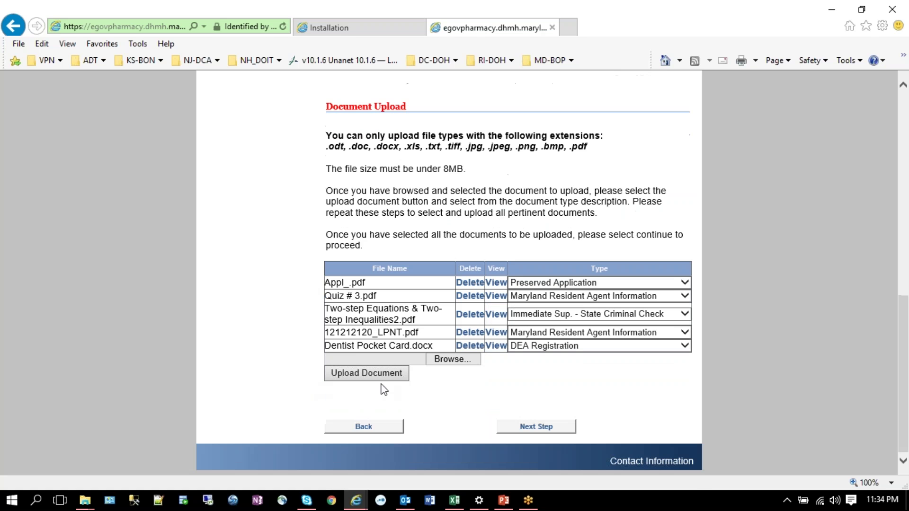
Step: Pick Dentist Pocket Card DS.txt and upload it as the sixth checklist document
{"action": "left_click", "coordinate": [450, 360]}
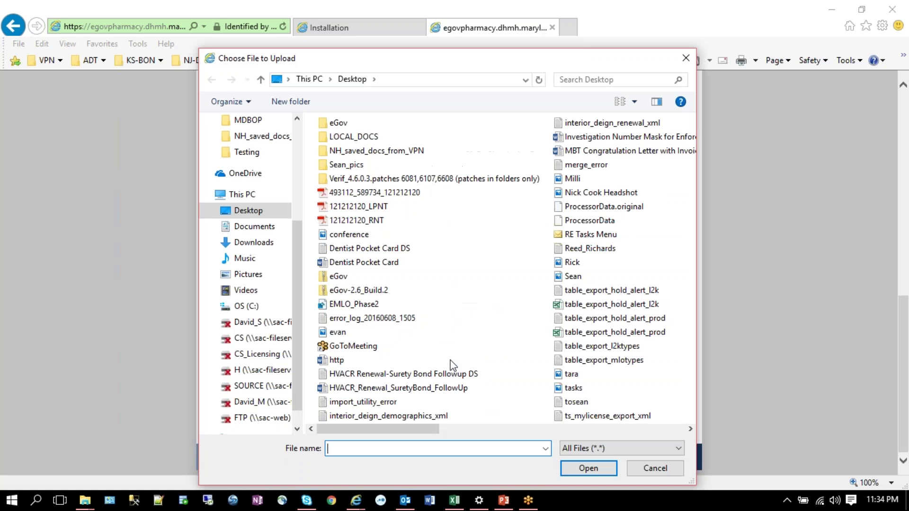
{"action": "double_click", "coordinate": [349, 249]}
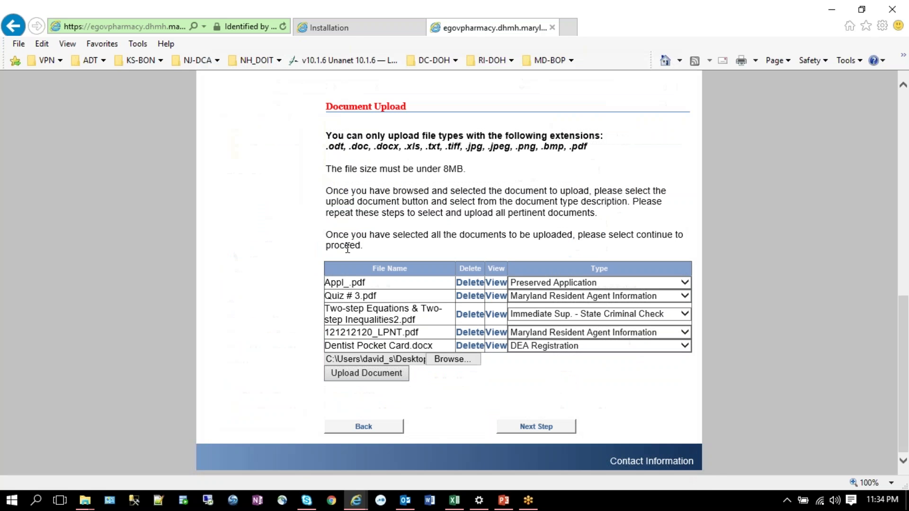
{"action": "left_click", "coordinate": [461, 359]}
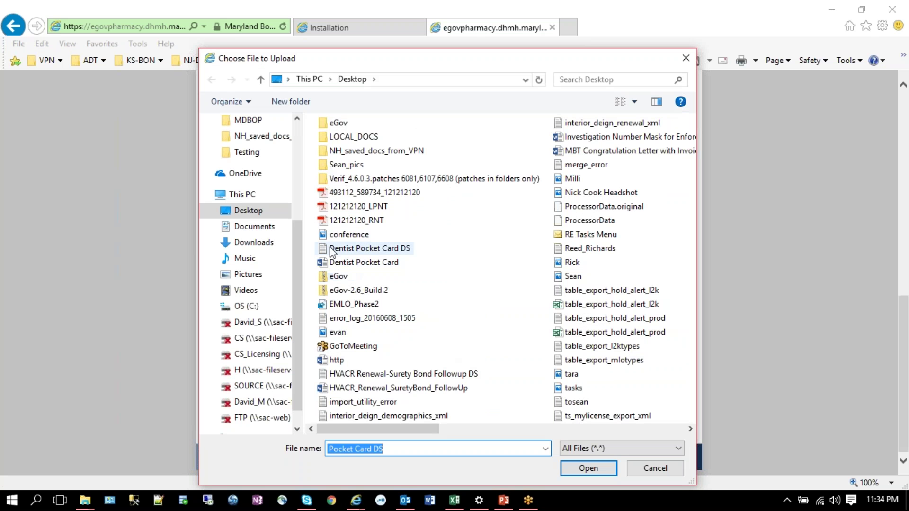
{"action": "left_click", "coordinate": [344, 252]}
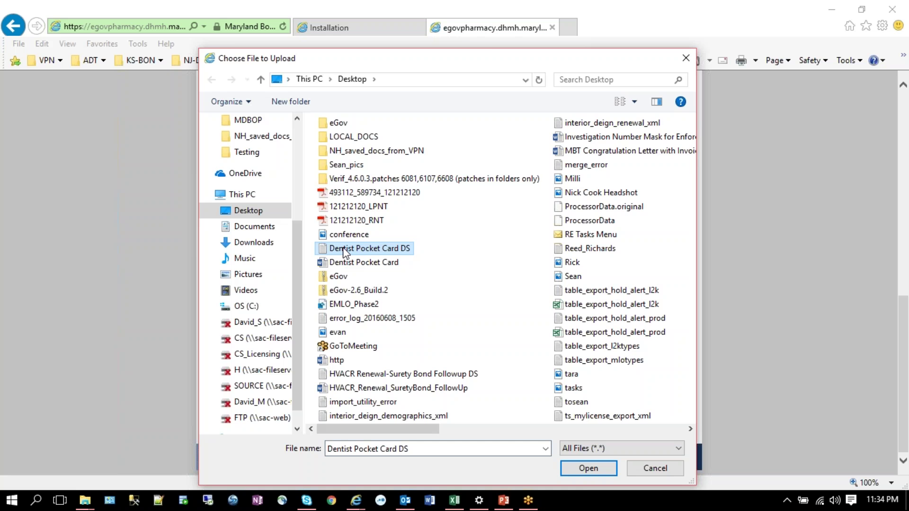
{"action": "double_click", "coordinate": [344, 251]}
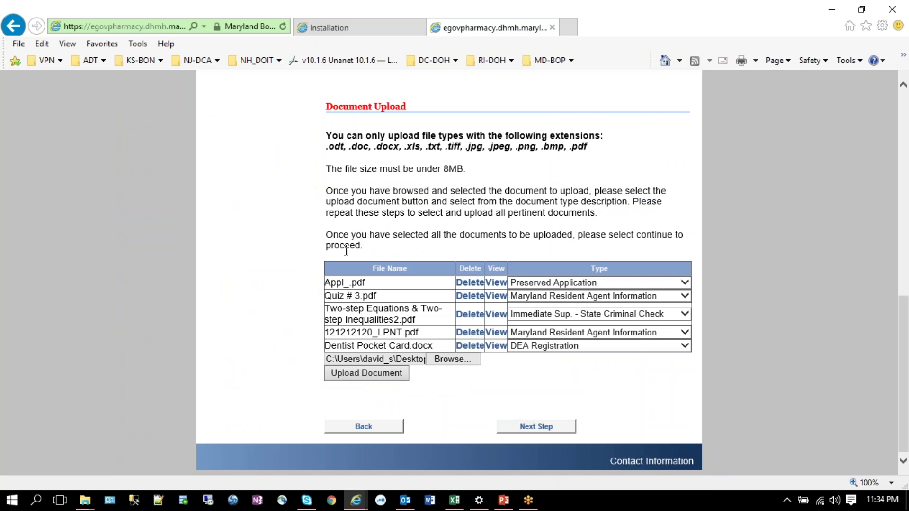
{"action": "left_click", "coordinate": [365, 374]}
{"action": "scroll", "coordinate": [355, 411], "scroll_direction": "down", "scroll_amount": 10}
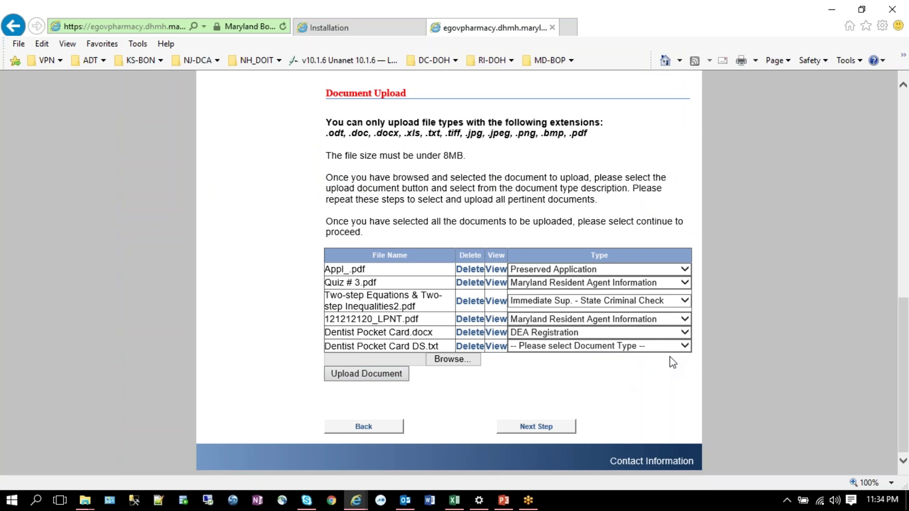
{"action": "left_click", "coordinate": [683, 345]}
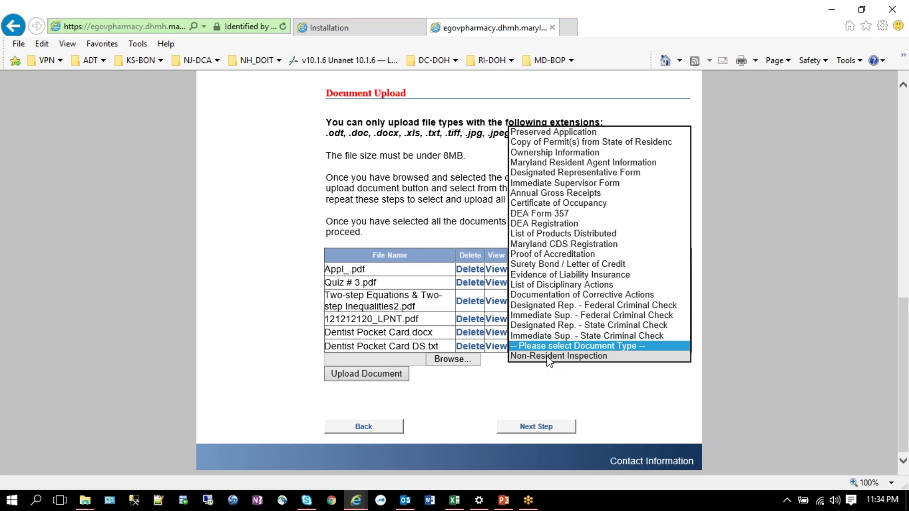
{"action": "left_click", "coordinate": [537, 390]}
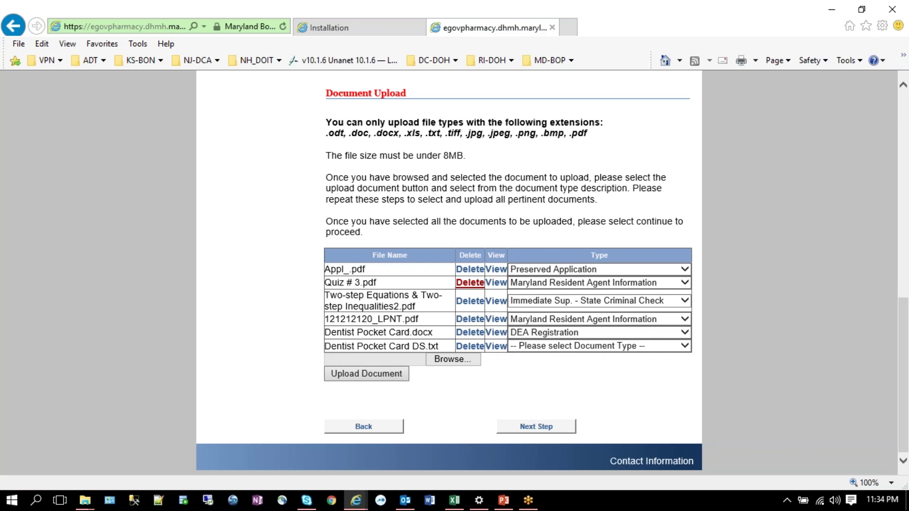
{"action": "scroll", "coordinate": [458, 333], "scroll_direction": "up", "scroll_amount": 5}
{"action": "scroll", "coordinate": [458, 333], "scroll_direction": "up", "scroll_amount": 3}
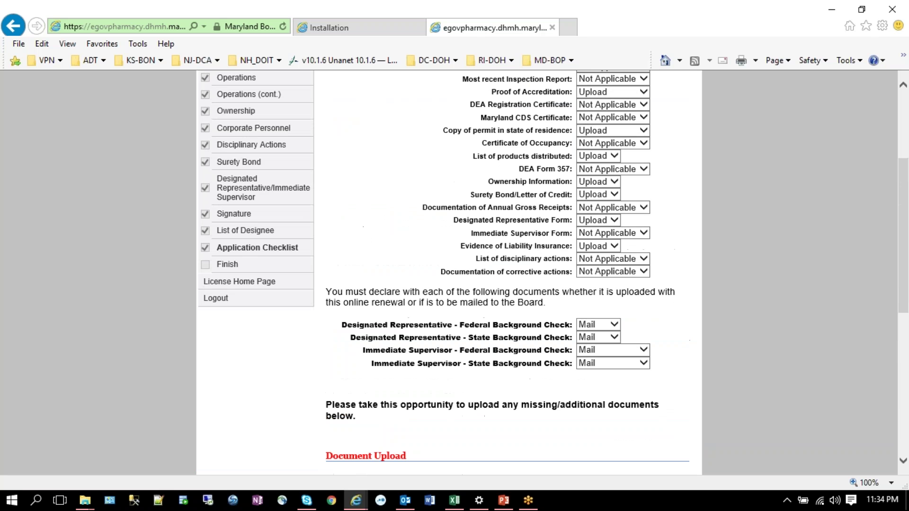
Step: Reload the Application Checklist and scroll down to its six-file upload table
{"action": "left_click", "coordinate": [263, 249]}
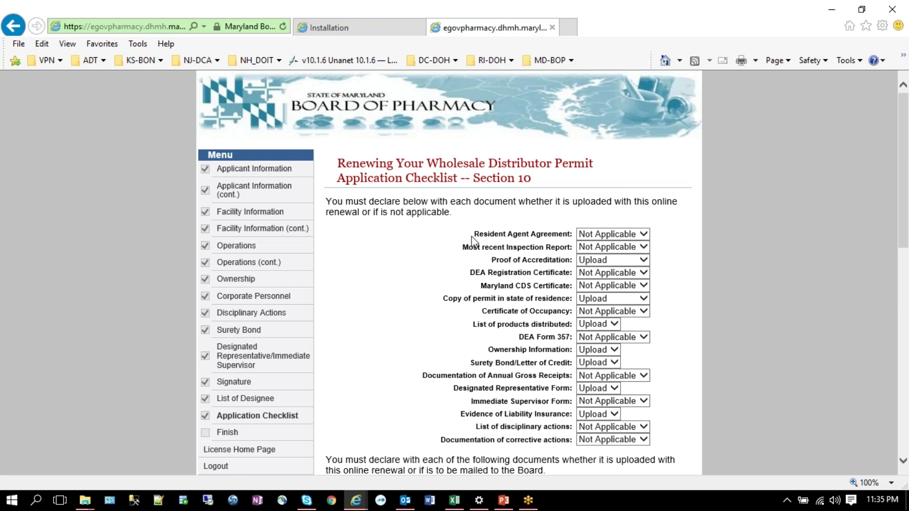
{"action": "scroll", "coordinate": [469, 246], "scroll_direction": "down", "scroll_amount": 7}
{"action": "scroll", "coordinate": [466, 243], "scroll_direction": "down", "scroll_amount": 5}
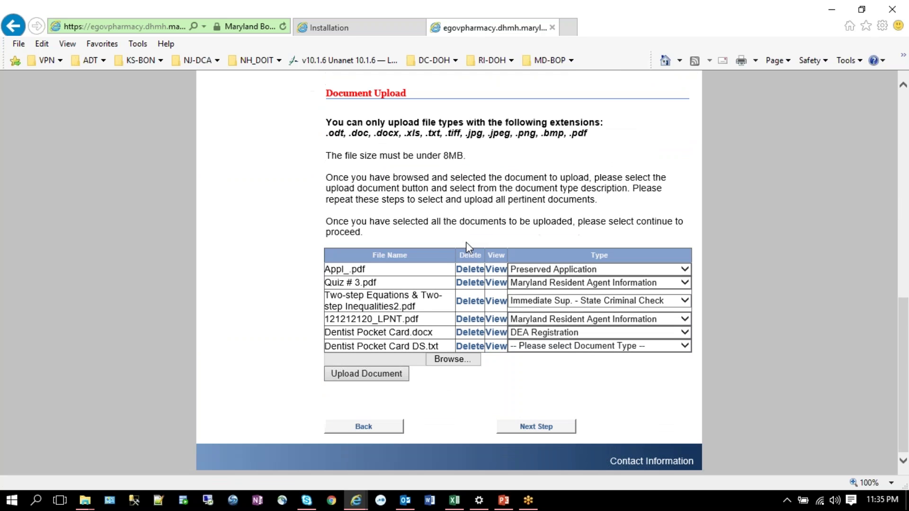